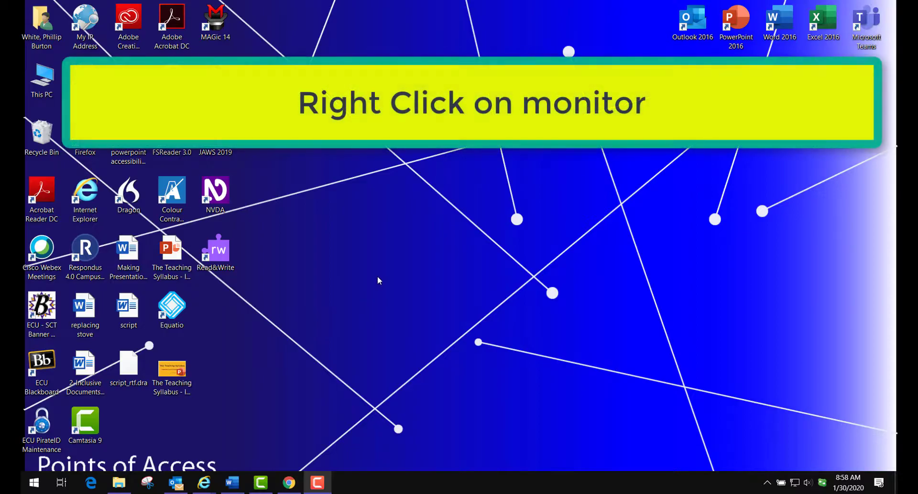
# Step: Open the desktop's personalization color settings and set the Windows accent color to Orange bright
pyautogui.rightClick(378, 276)
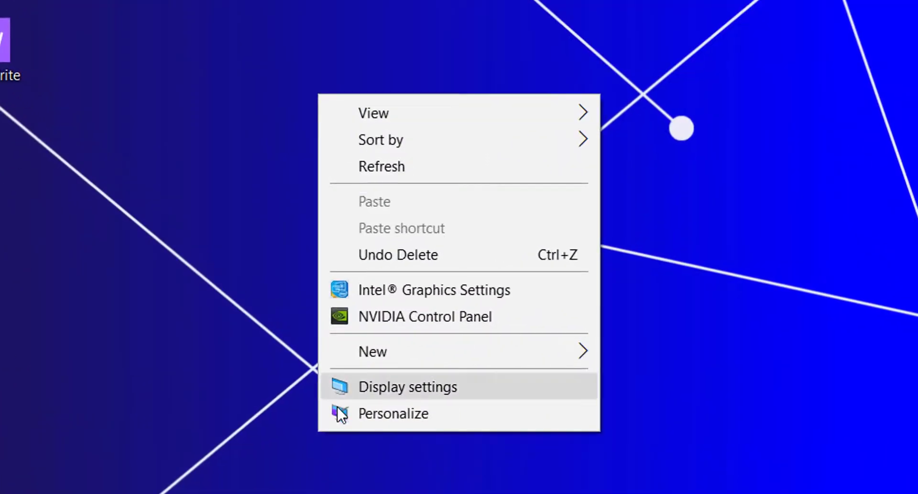
pyautogui.click(362, 415)
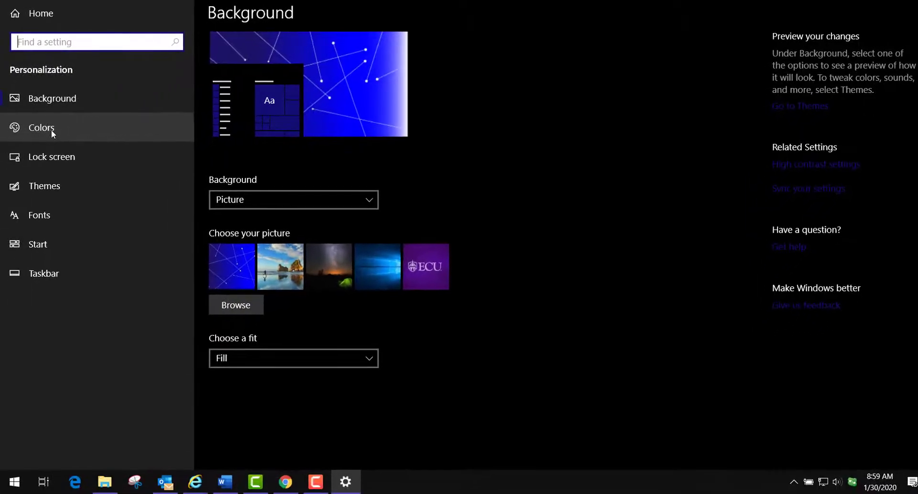
pyautogui.click(51, 129)
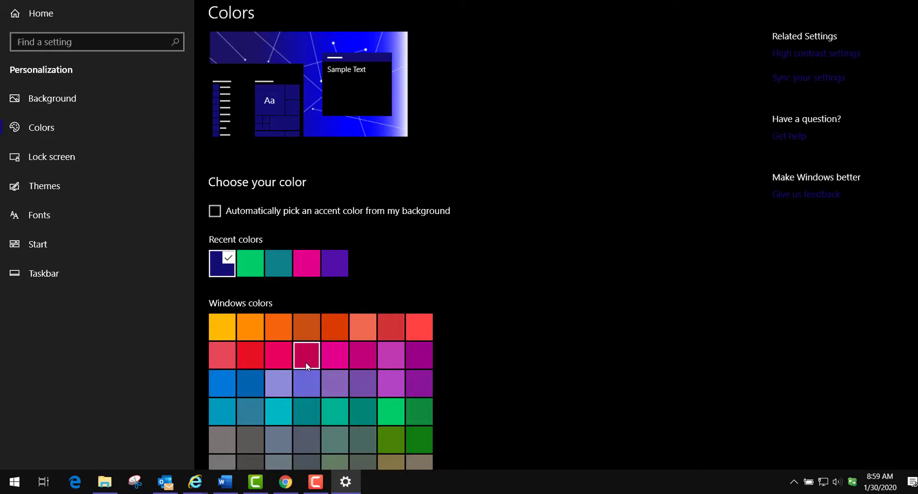
pyautogui.click(288, 329)
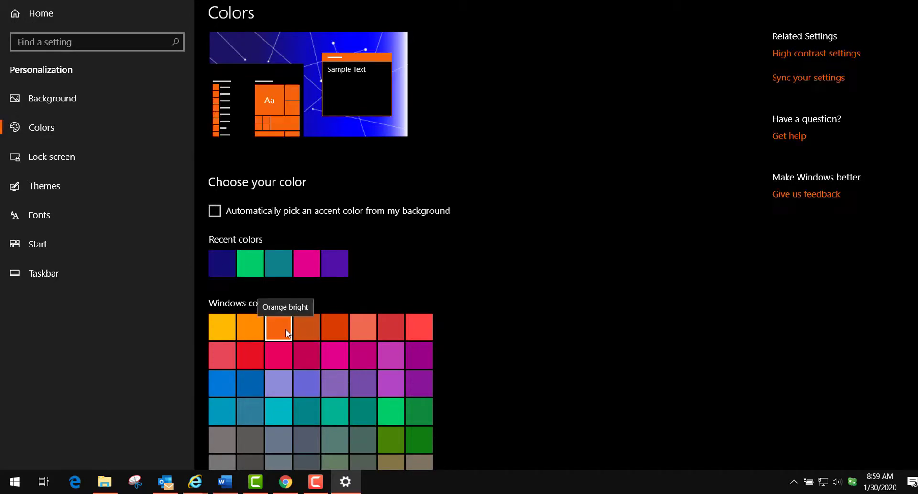
# Step: Check how the orange accent color looks on the Start menu tiles
pyautogui.click(15, 483)
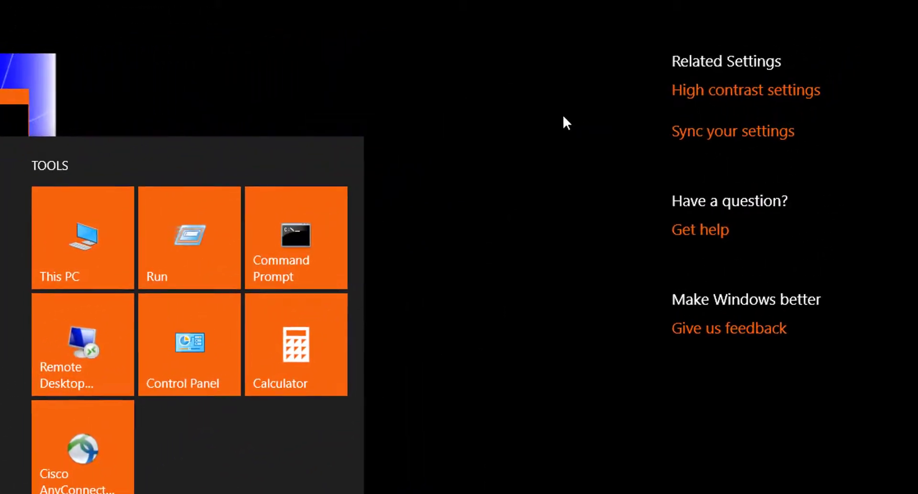
pyautogui.click(642, 108)
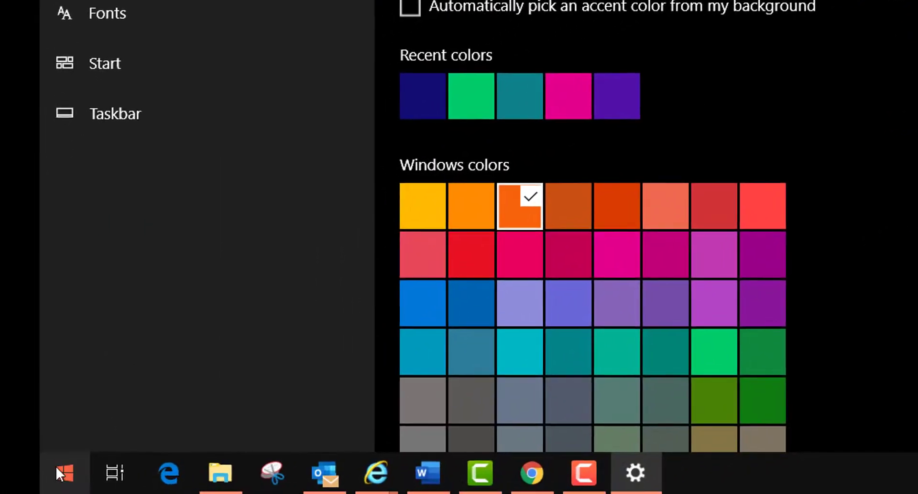
pyautogui.click(56, 466)
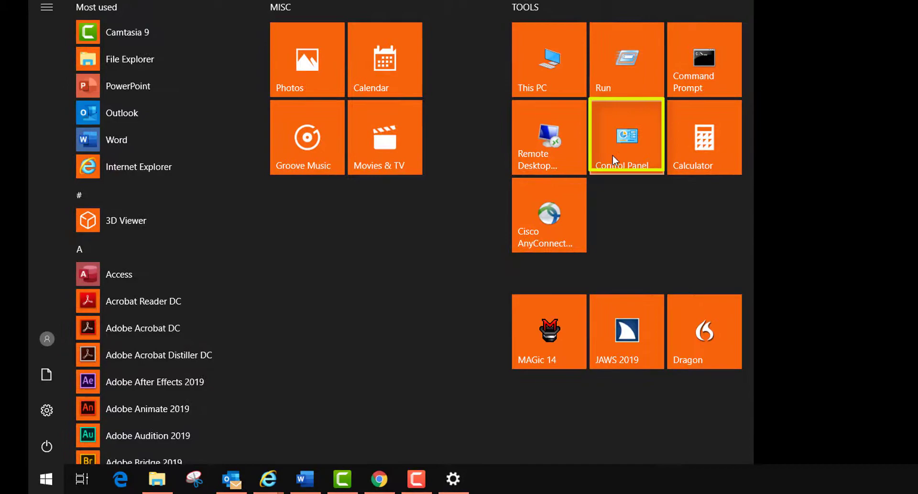
pyautogui.click(614, 159)
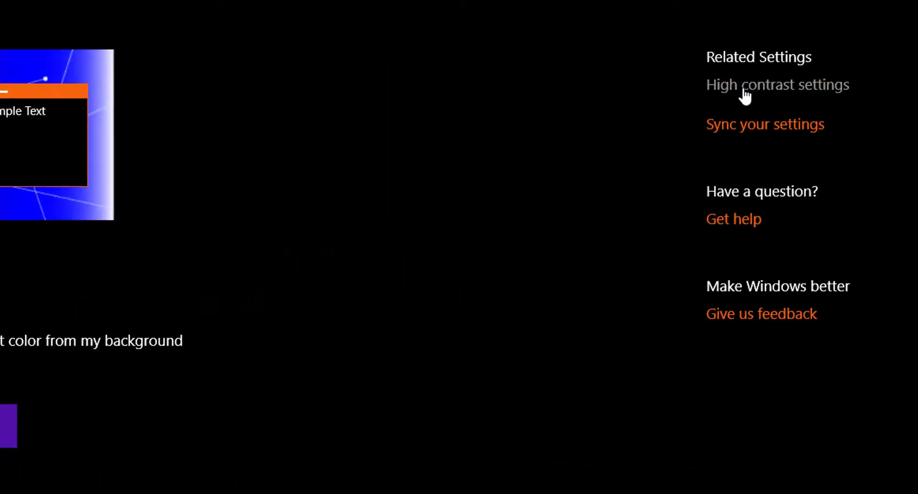
# Step: Open the high contrast settings and check how the High Contrast Black theme looks in the open Word document
pyautogui.click(744, 90)
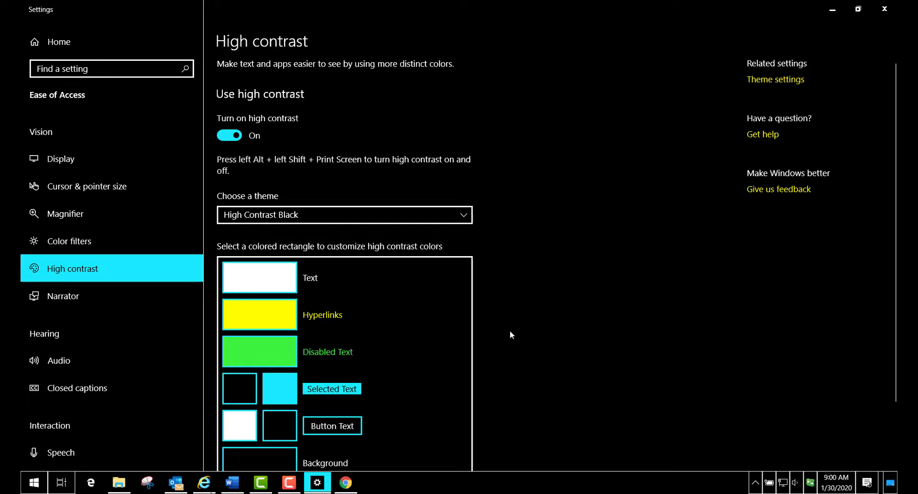
pyautogui.scroll(-2, 542, 349)
pyautogui.scroll(2, 541, 350)
pyautogui.click(233, 482)
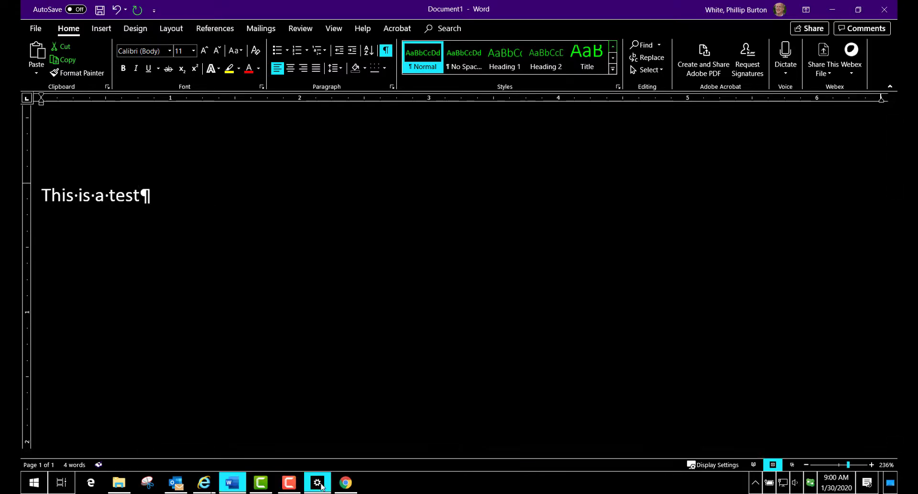
pyautogui.click(318, 482)
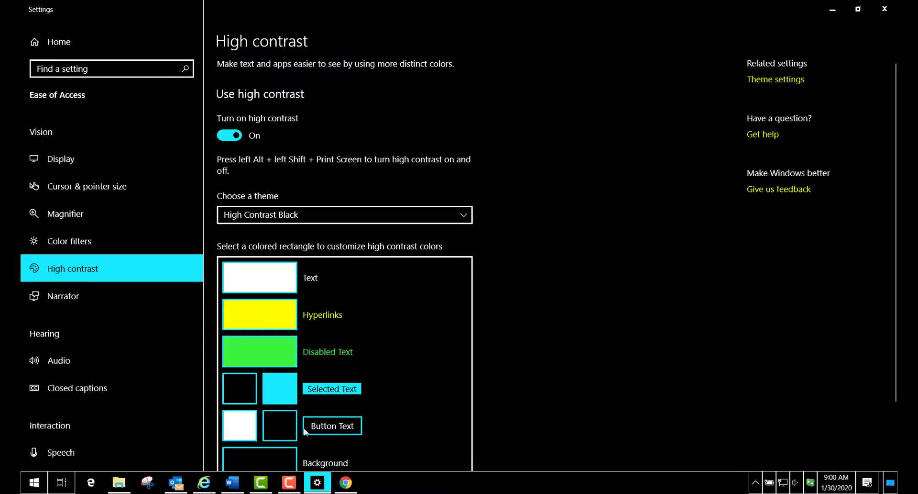
# Step: Change the high contrast theme to High Contrast White
pyautogui.click(469, 218)
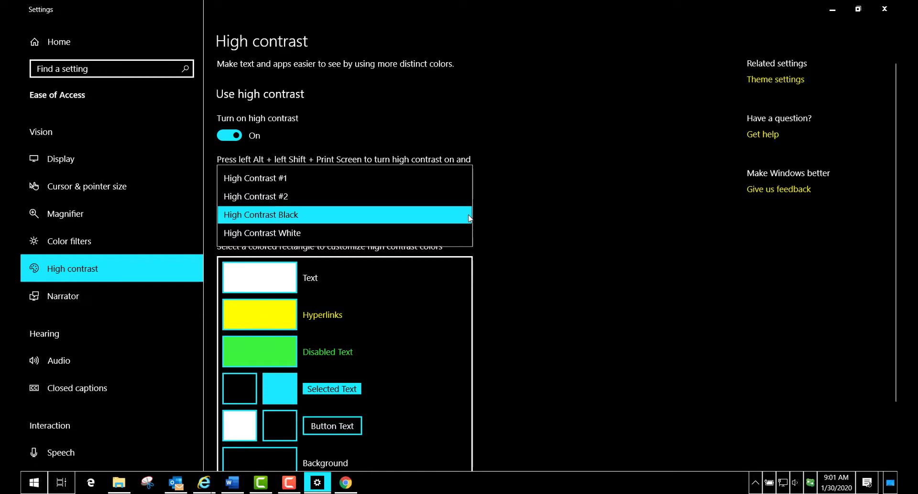
pyautogui.click(310, 233)
pyautogui.press('Up')
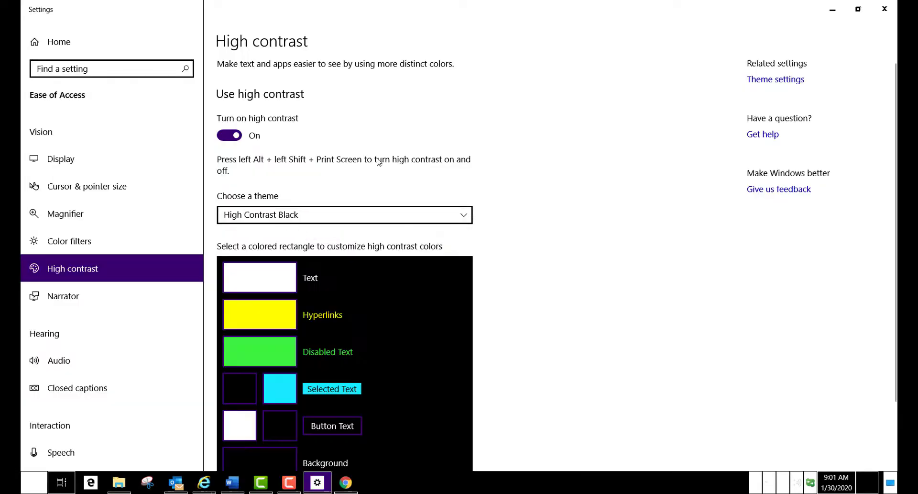
pyautogui.press('alt+shift+Print')
pyautogui.press('alt+shift+Print')
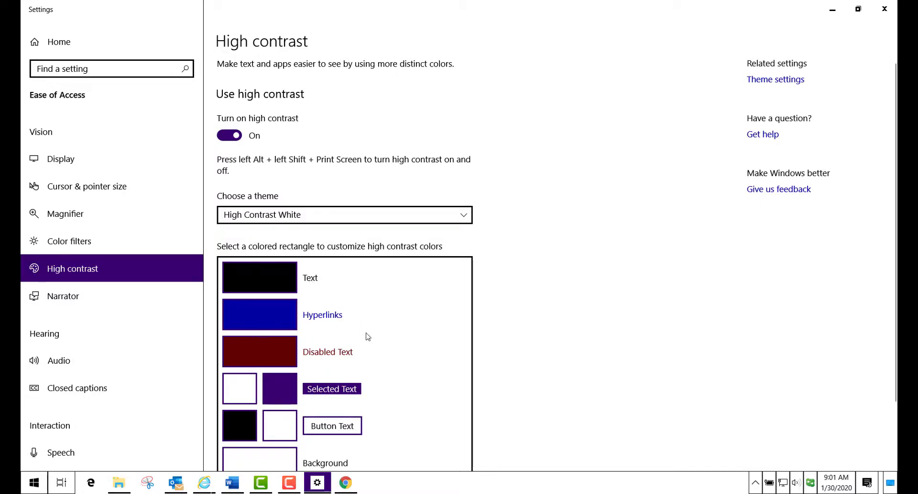
# Step: Change the high contrast theme to High Contrast #1
pyautogui.scroll(-3, 369, 334)
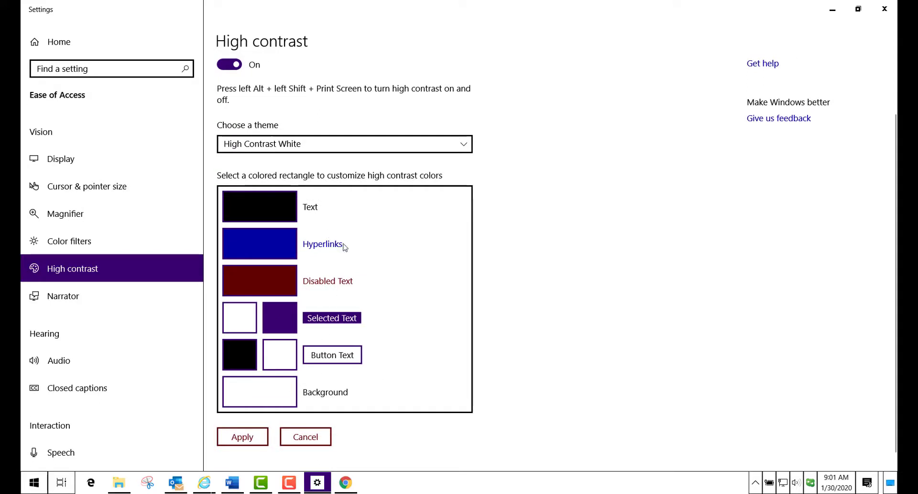
pyautogui.click(464, 148)
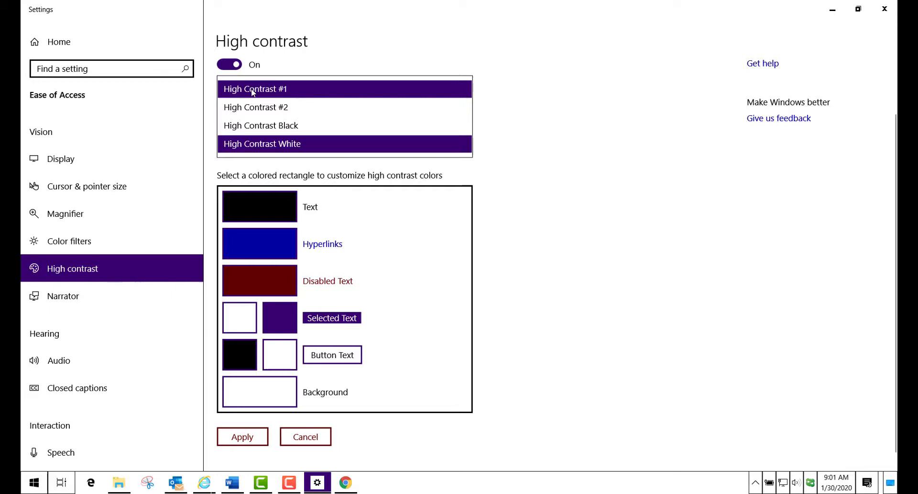
pyautogui.click(290, 90)
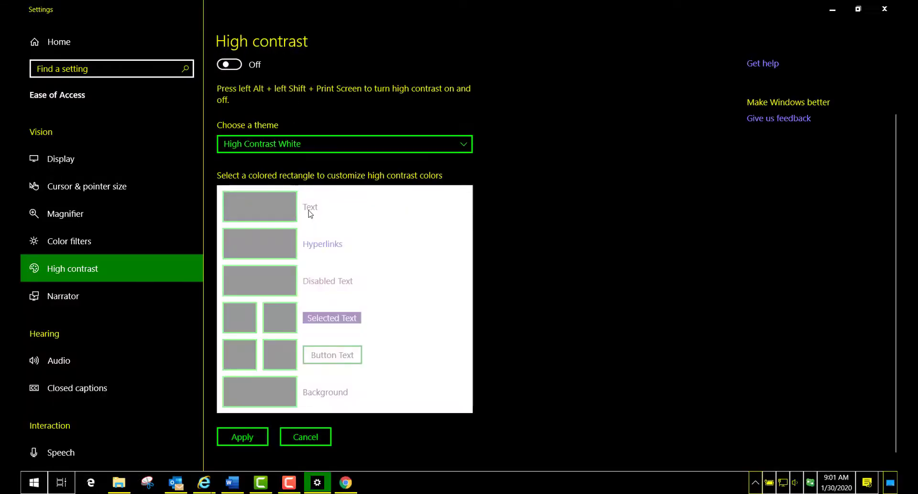
# Step: Switch the high contrast theme to High Contrast #2 and check its look in the open Word document
pyautogui.click(282, 148)
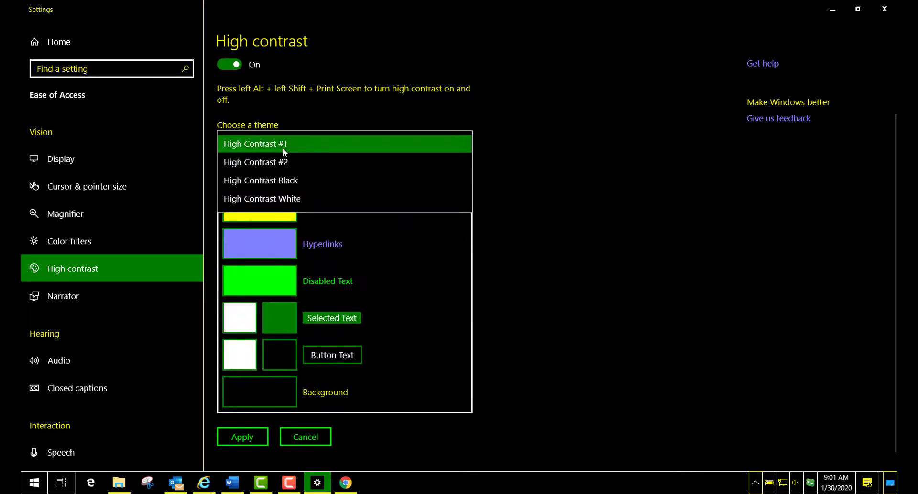
pyautogui.click(283, 157)
pyautogui.press('Up')
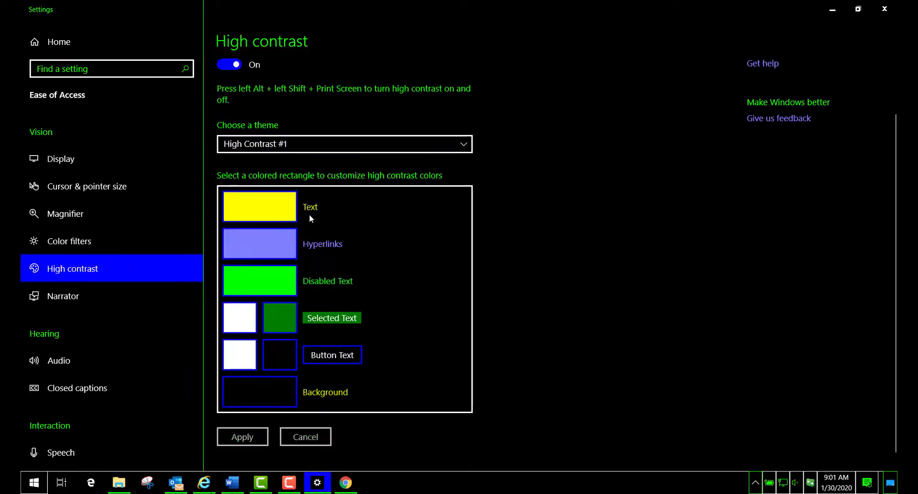
pyautogui.click(238, 489)
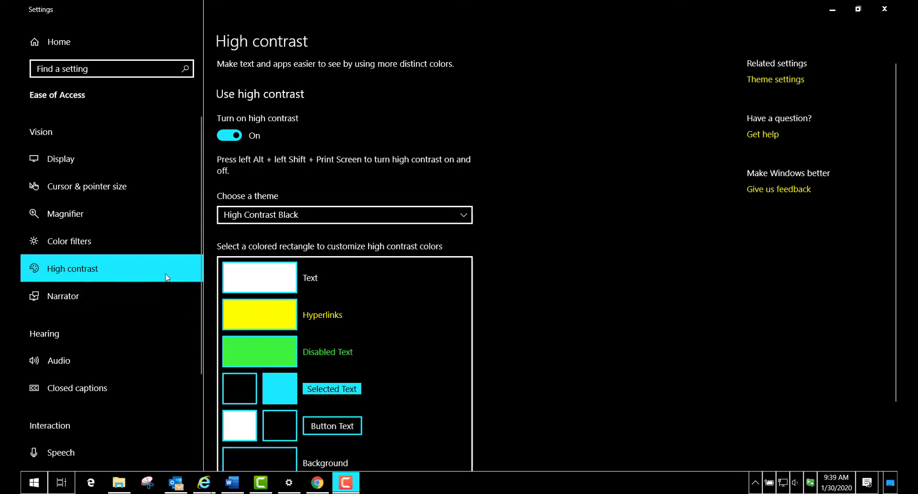
# Step: Turn off high contrast and turn on color filters with the Grayscale filter
pyautogui.click(225, 136)
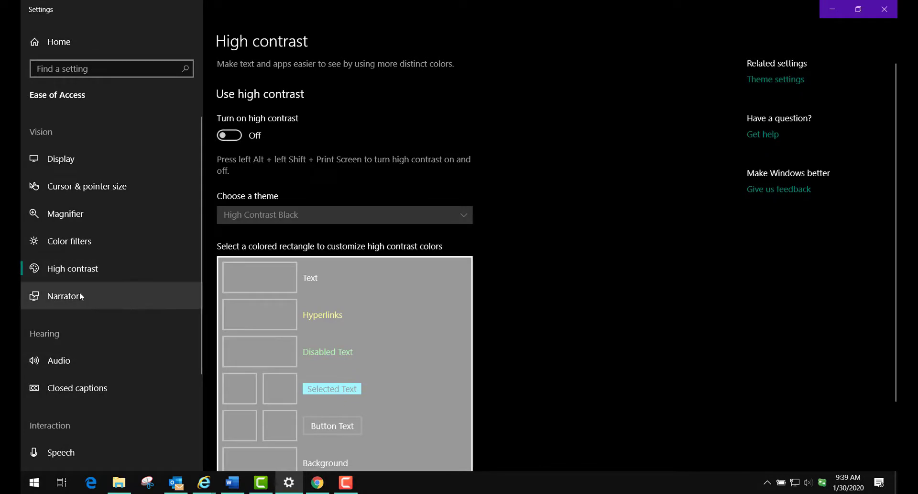
pyautogui.click(73, 246)
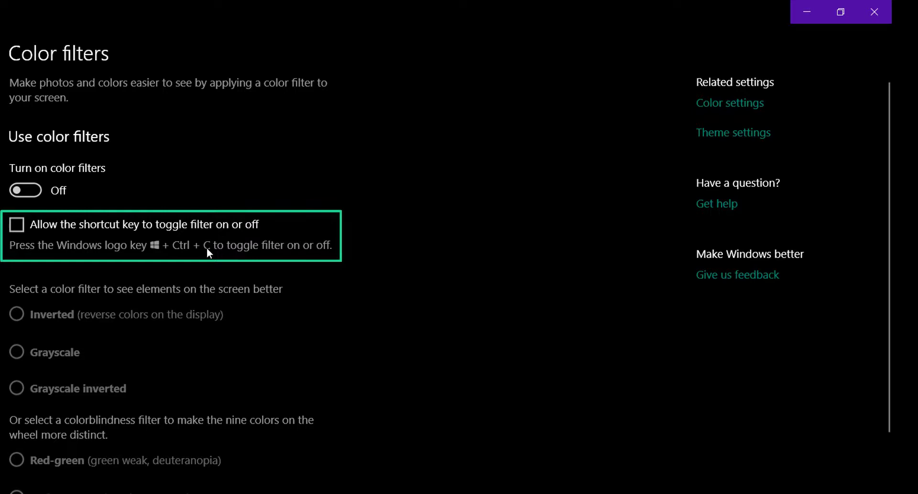
pyautogui.click(34, 187)
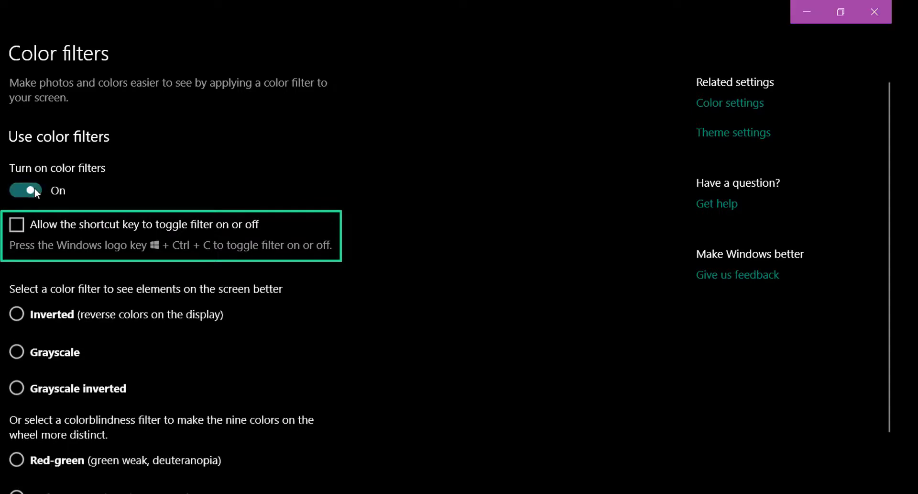
pyautogui.click(17, 351)
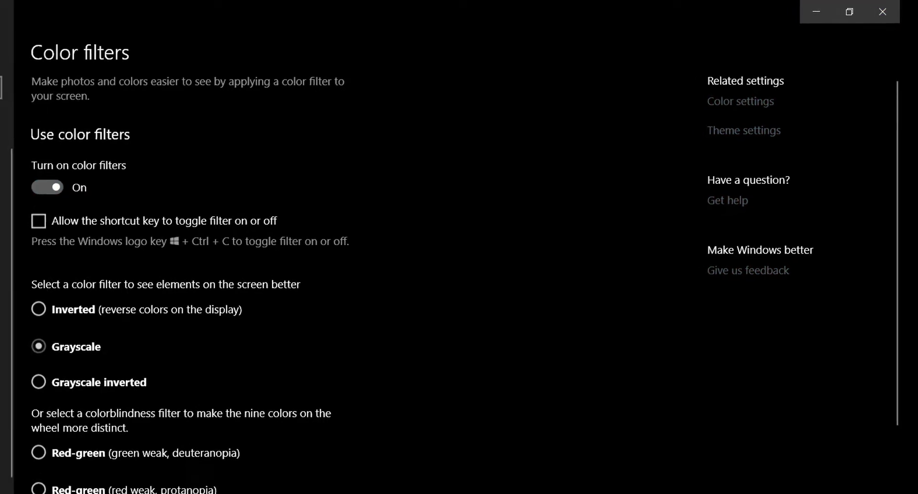
# Step: Check the Grayscale filter in File Explorer and change the color filter to Grayscale inverted
pyautogui.press('super+e')
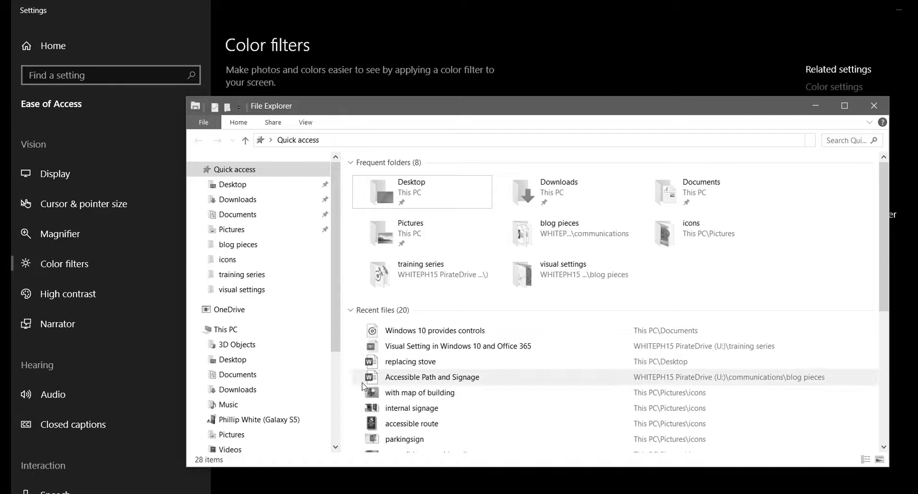
pyautogui.click(231, 471)
pyautogui.click(232, 328)
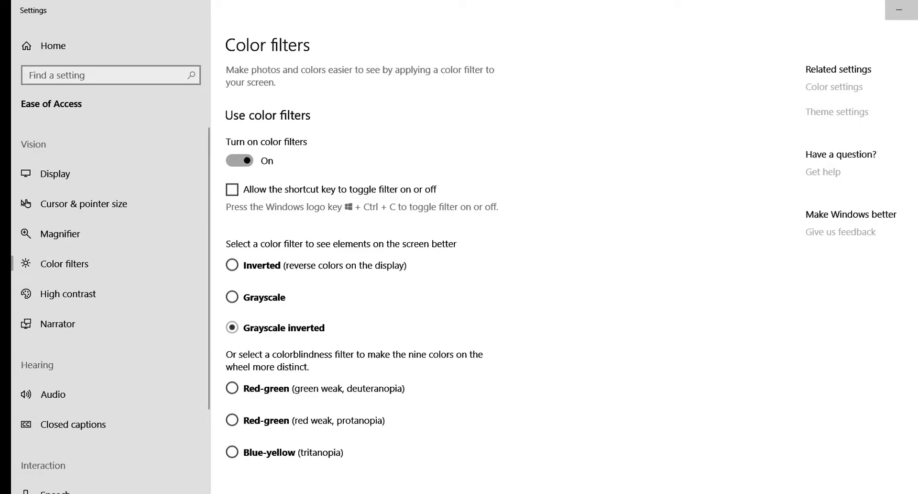
pyautogui.hotkey('alt', 'Tab')
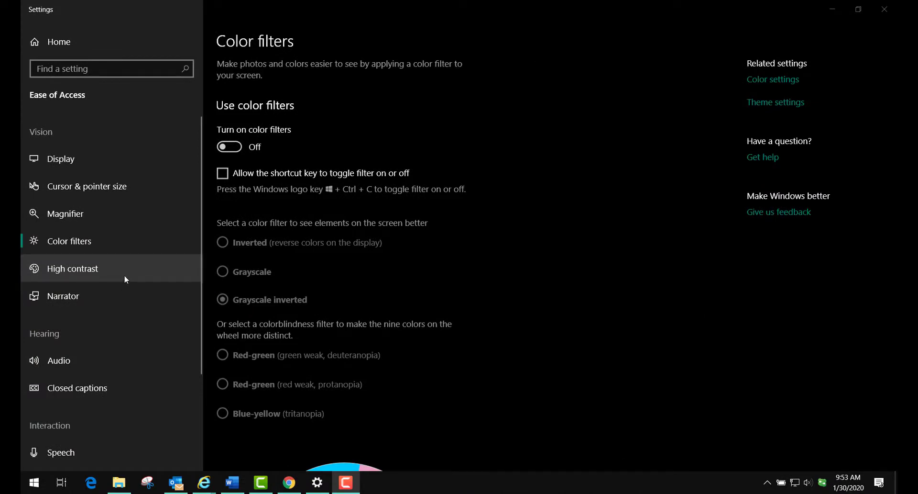
# Step: Open the cursor and pointer size settings and place a reduced Word window beside the cursor thickness options
pyautogui.click(96, 187)
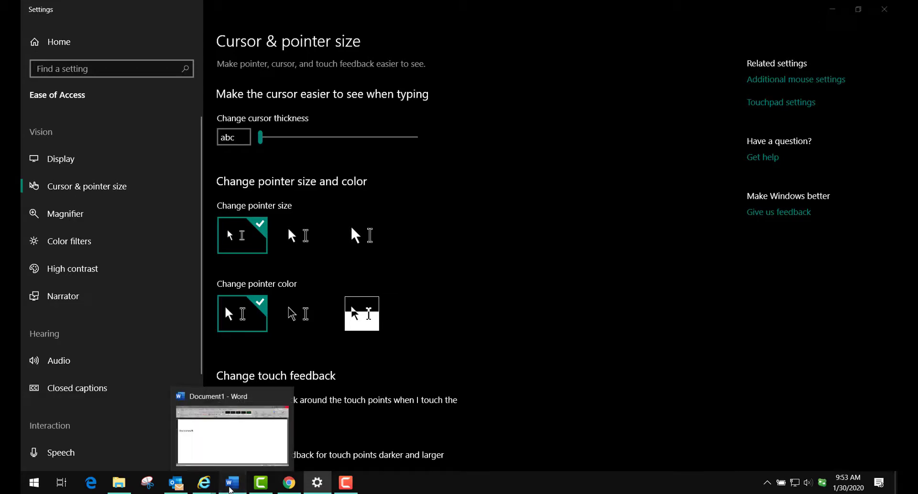
pyautogui.click(230, 483)
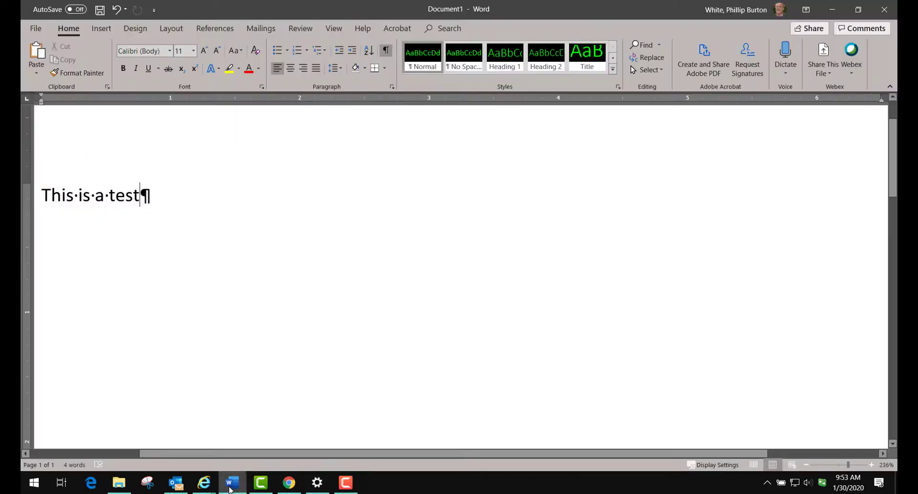
pyautogui.click(857, 11)
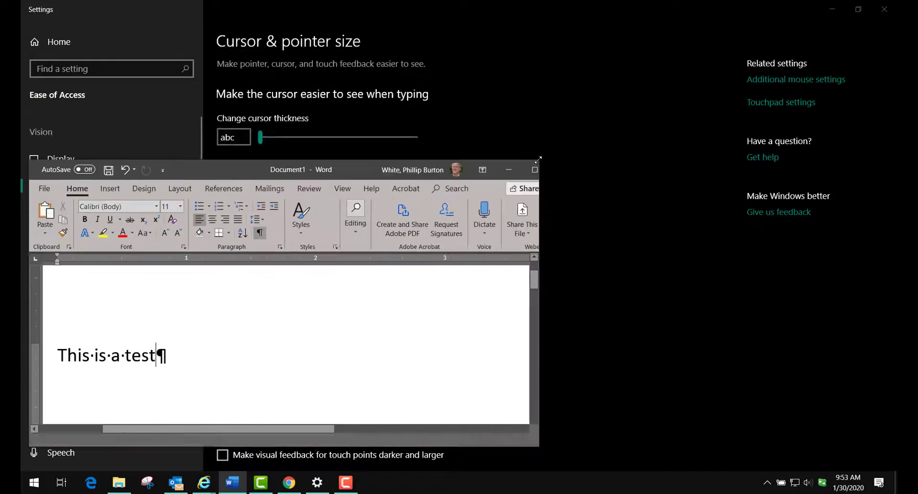
pyautogui.moveTo(240, 166); pyautogui.dragTo(657, 28)
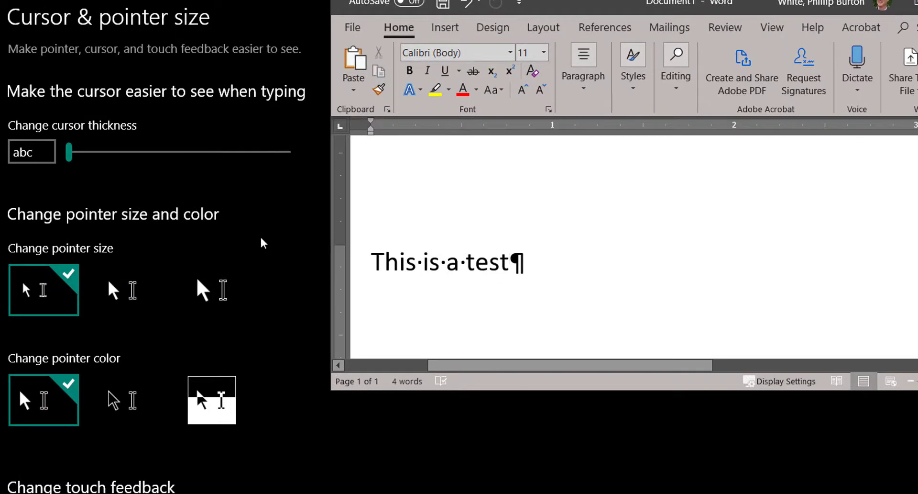
# Step: Try a cursor thickness of 20, reduce it to about the middle of its range, and compare the cursor in Word
pyautogui.moveTo(71, 155); pyautogui.dragTo(295, 162)
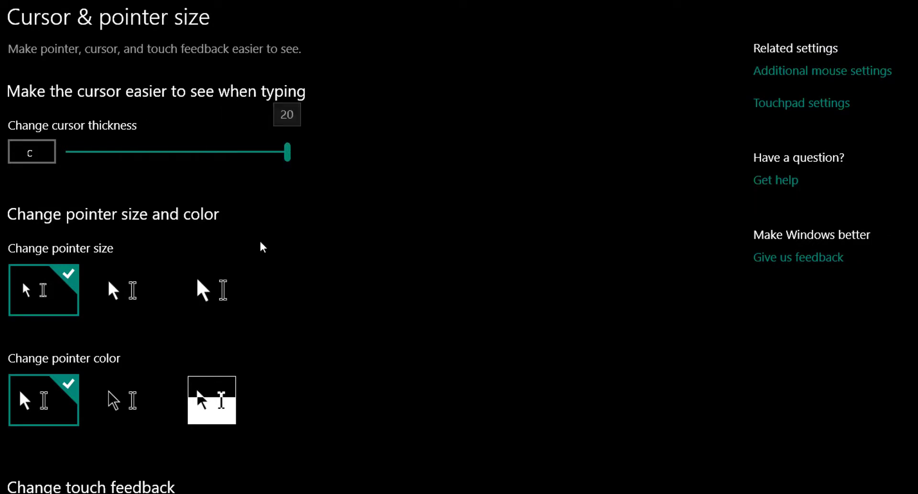
pyautogui.hotkey('alt', 'Tab')
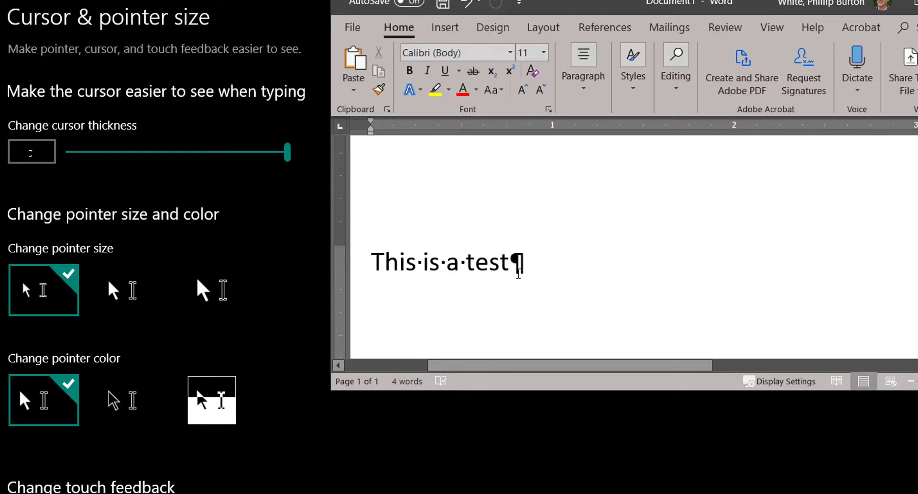
pyautogui.moveTo(288, 152); pyautogui.dragTo(173, 153)
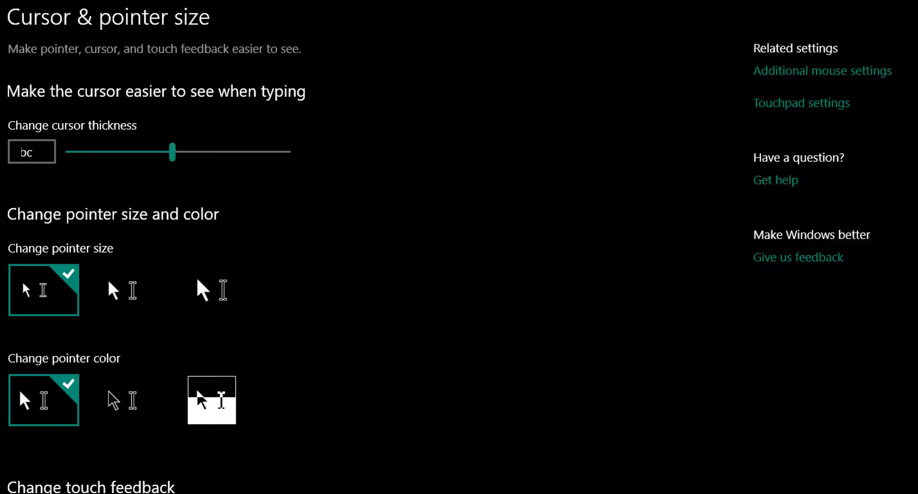
pyautogui.hotkey('alt', 'Tab')
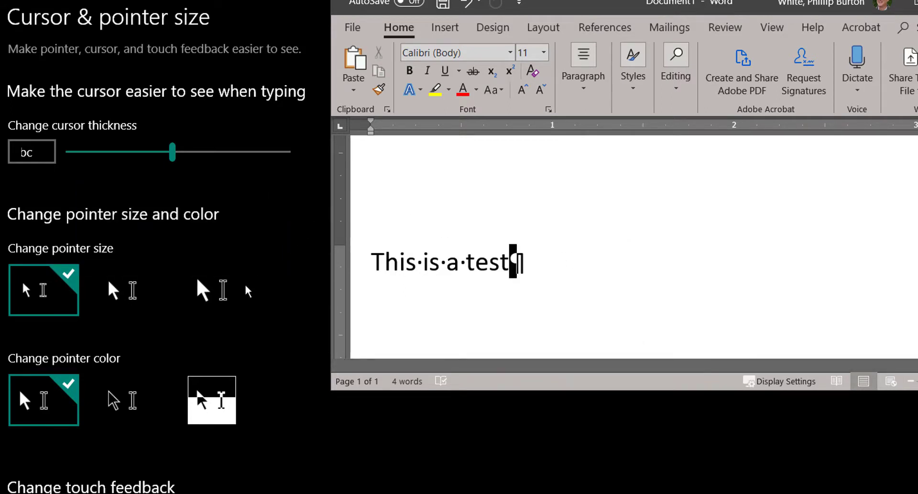
# Step: Set the pointer size to the largest option and bring the Word window back in front of the settings
pyautogui.click(200, 298)
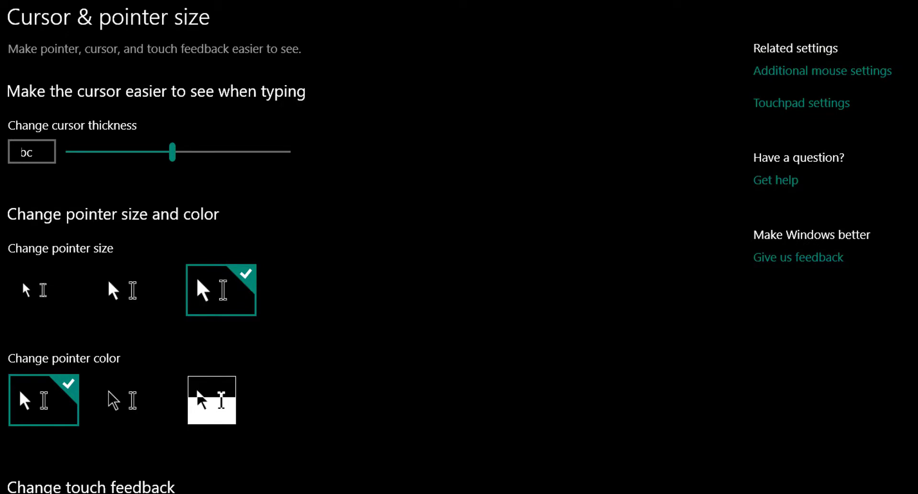
pyautogui.hotkey('alt', 'Tab')
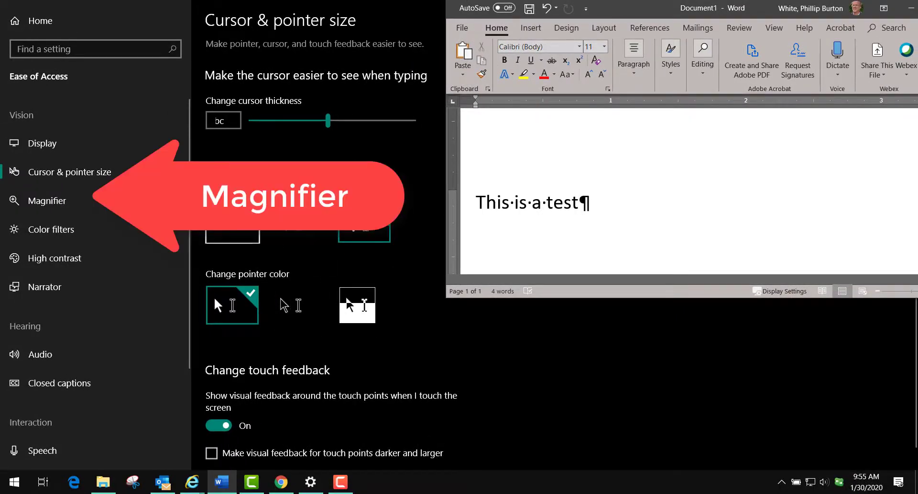
# Step: Open the Magnifier settings and increase the running Magnifier's zoom level through 300% to 400%
pyautogui.click(59, 200)
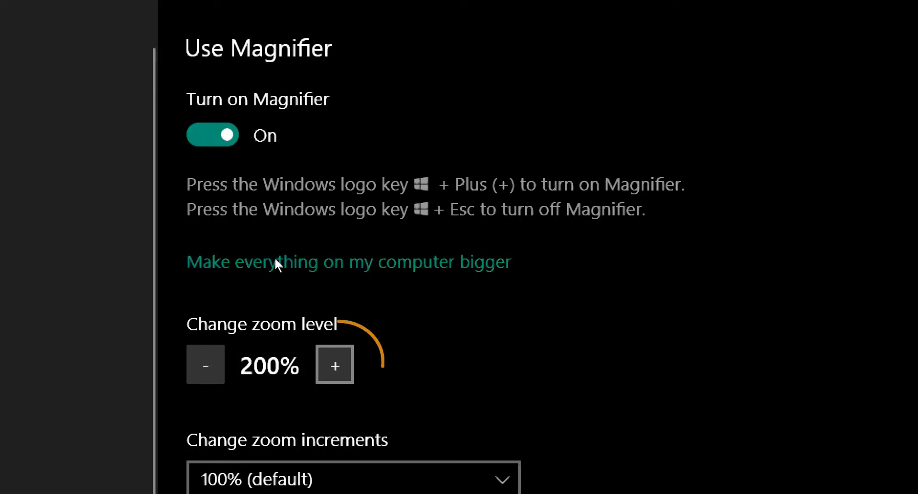
pyautogui.press('super+plus')
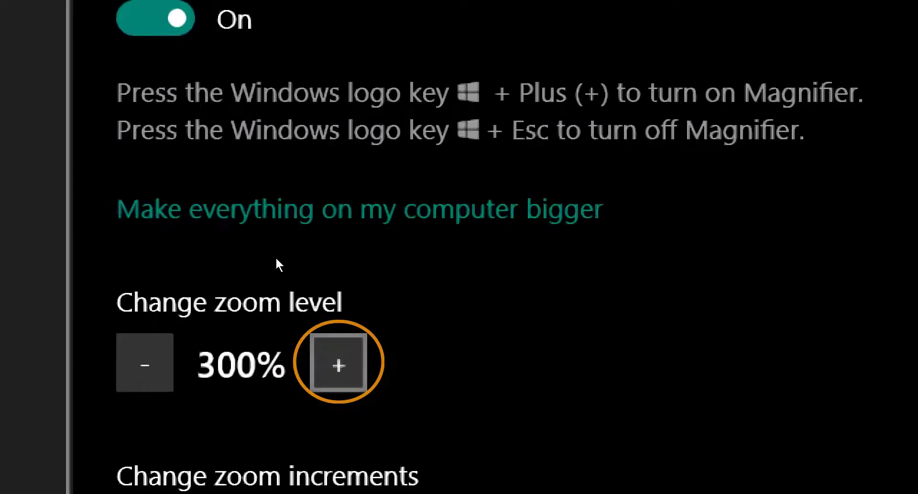
pyautogui.press('super+plus')
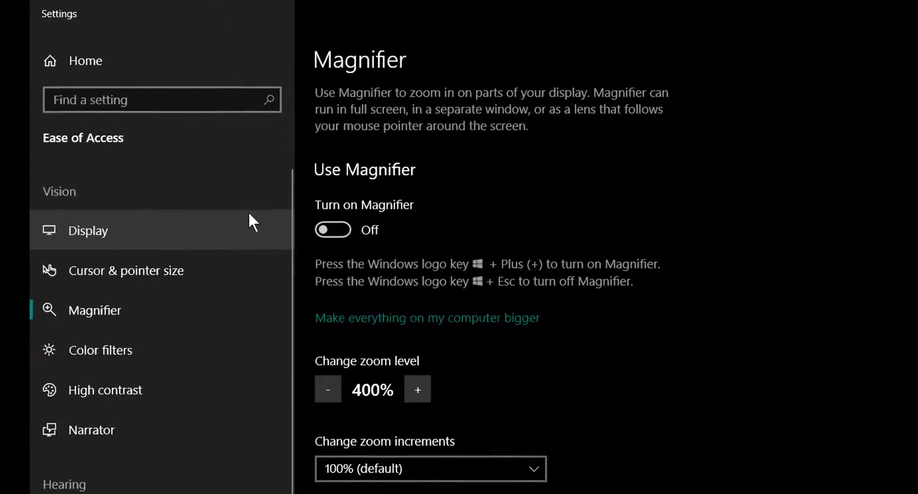
# Step: Go to the Fonts page in the Personalization settings and open the ClearType text adjustment
pyautogui.click(82, 61)
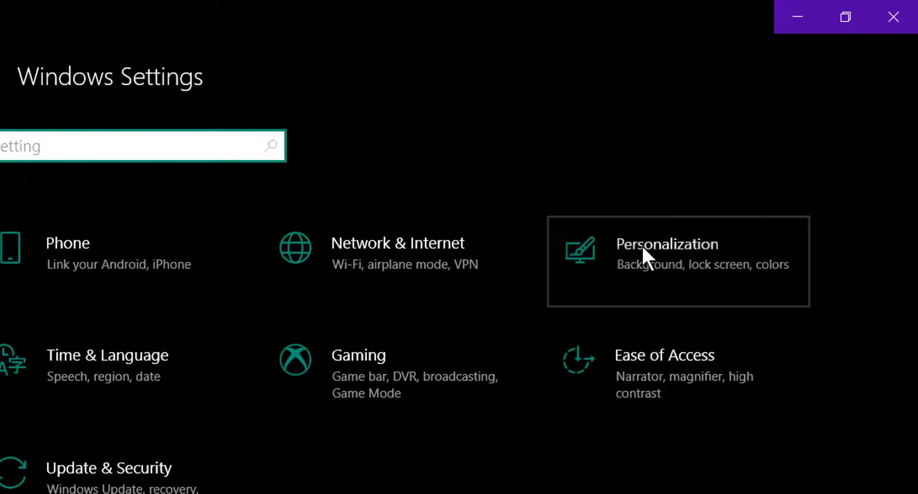
pyautogui.click(641, 245)
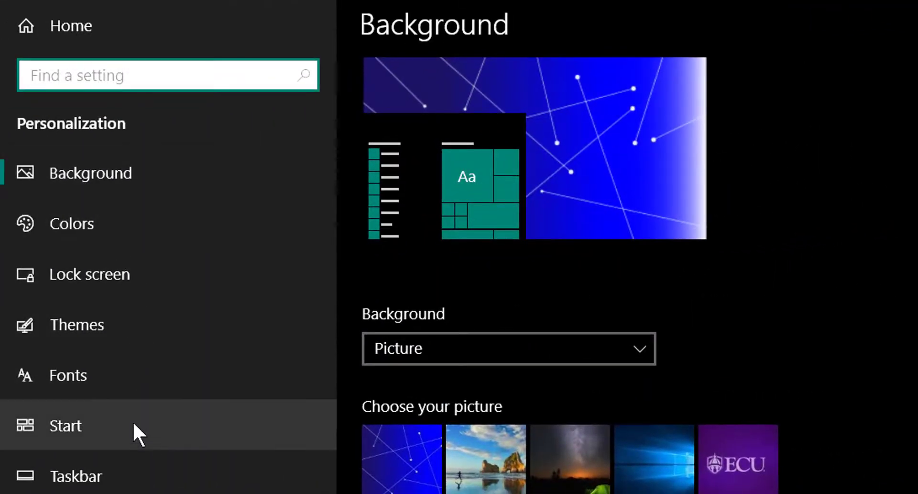
pyautogui.click(72, 374)
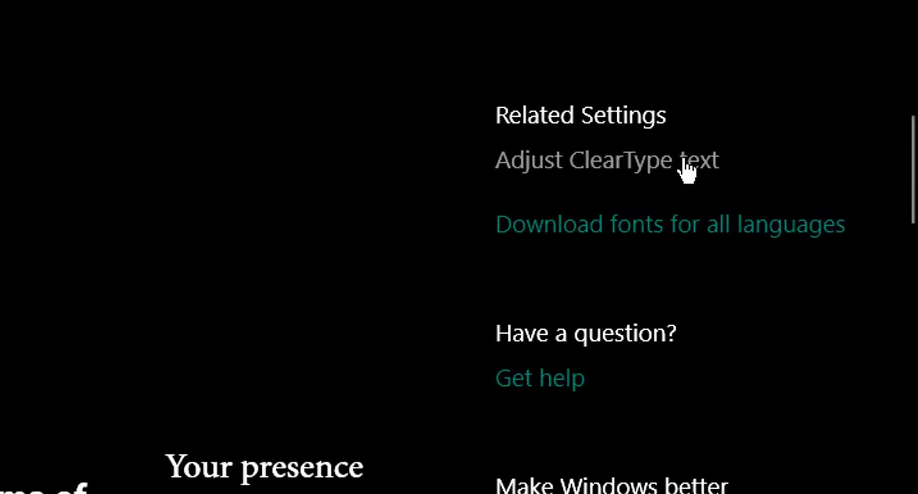
pyautogui.click(687, 162)
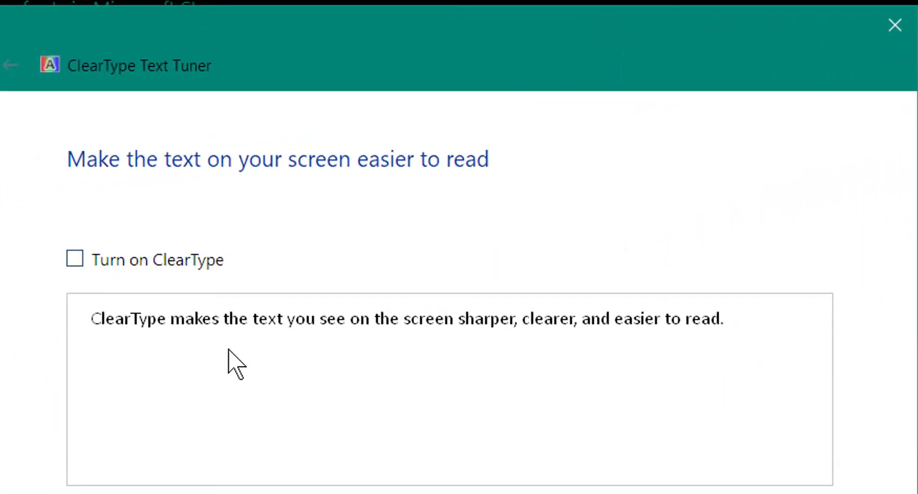
# Step: Turn on ClearType, choose to tune all monitors, and proceed past the native resolution check to the text samples
pyautogui.click(75, 260)
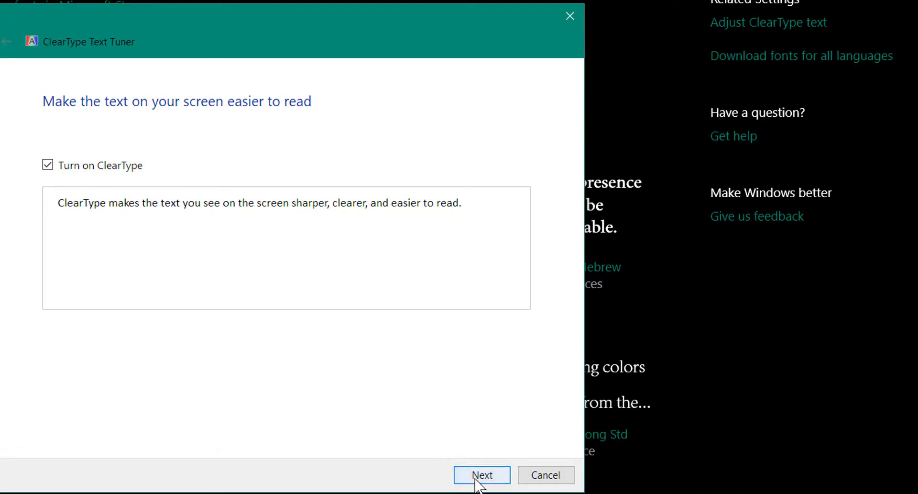
pyautogui.click(478, 474)
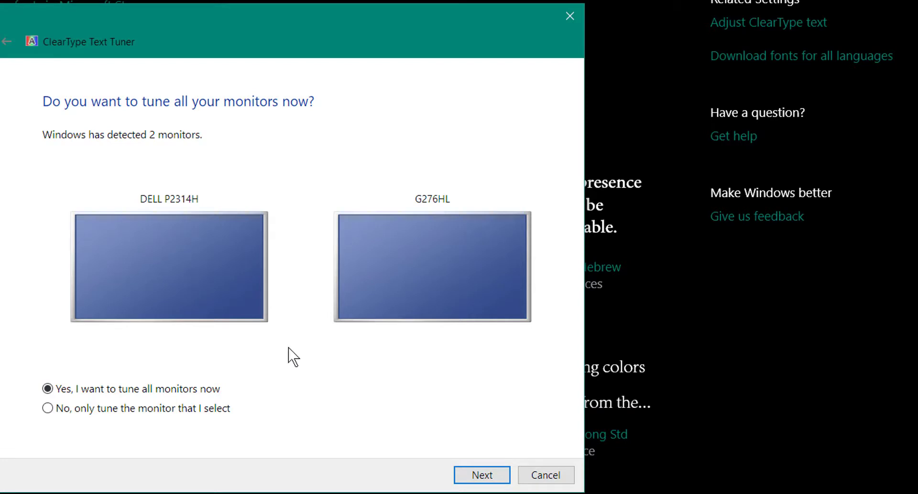
pyautogui.click(472, 478)
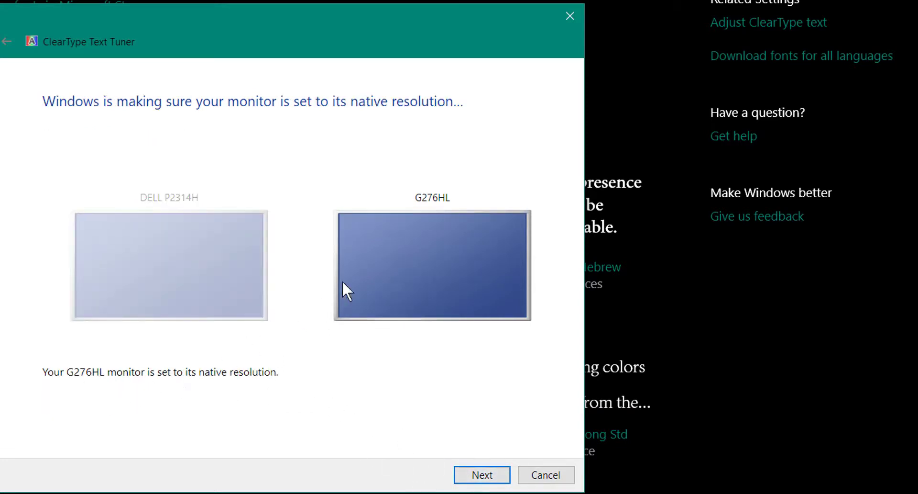
pyautogui.click(475, 476)
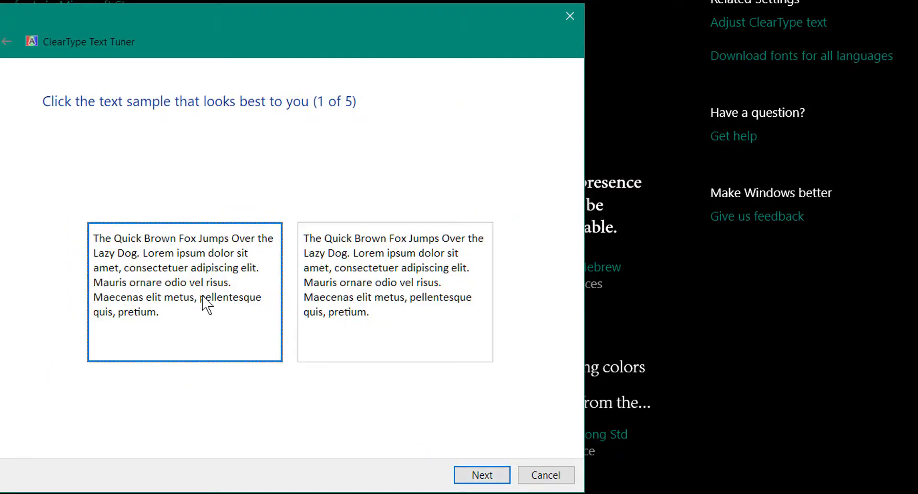
# Step: Tune the first monitor's text, choosing samples 1, 2, 2, 6 and 6 on the five comparison pages
pyautogui.click(482, 474)
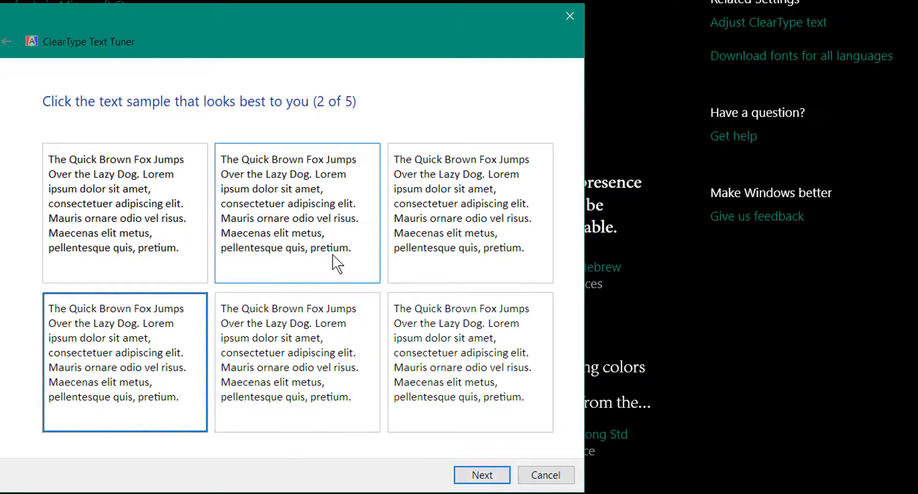
pyautogui.click(314, 224)
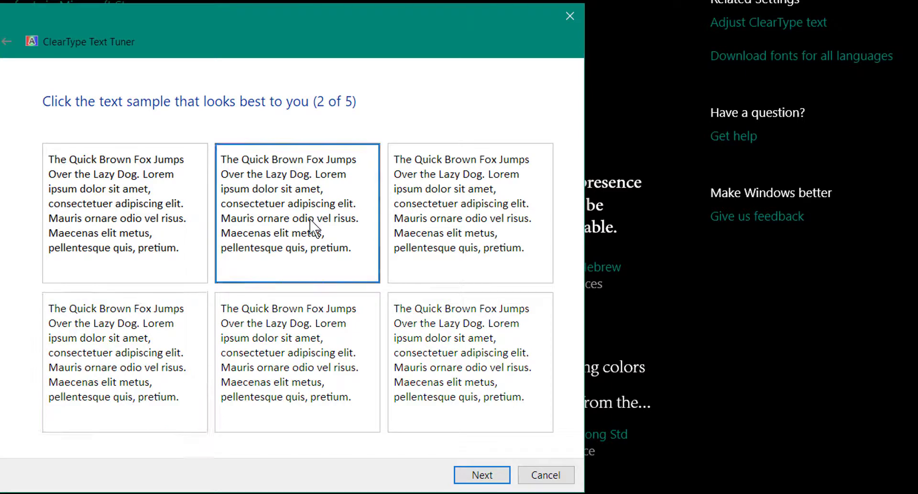
pyautogui.click(476, 480)
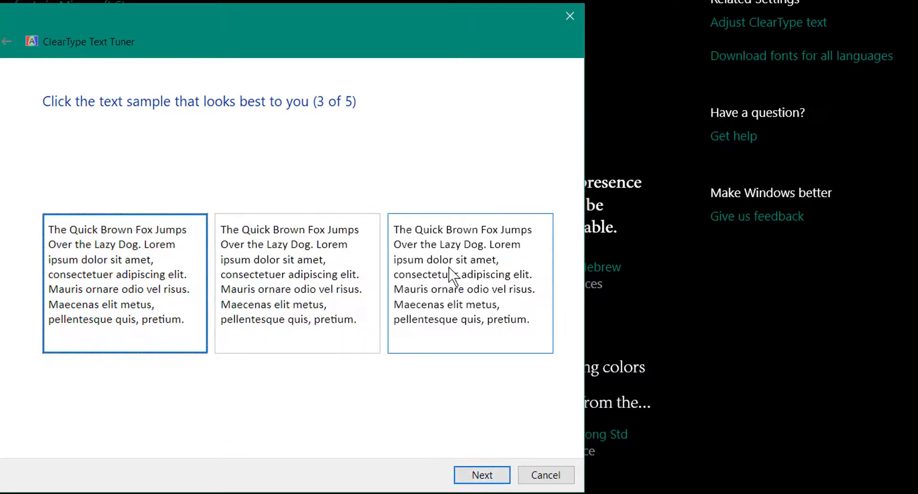
pyautogui.click(290, 282)
pyautogui.click(471, 476)
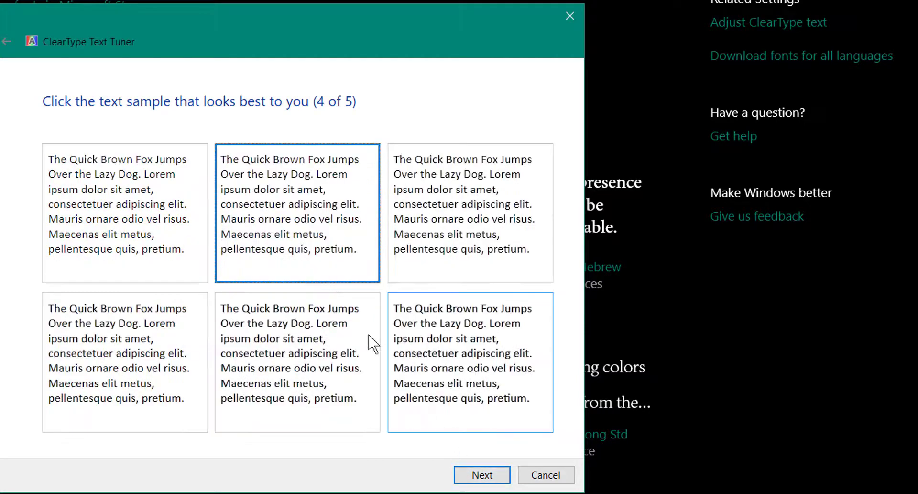
pyautogui.click(420, 344)
pyautogui.click(471, 479)
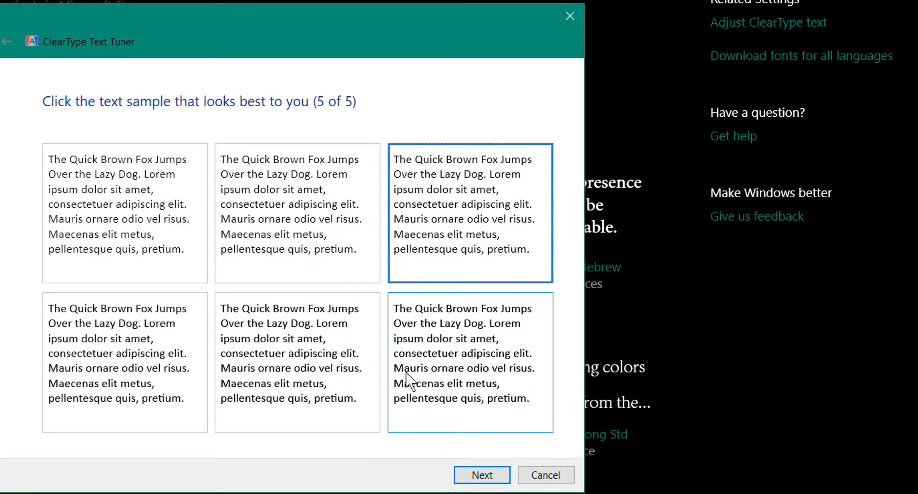
pyautogui.click(410, 380)
pyautogui.click(476, 475)
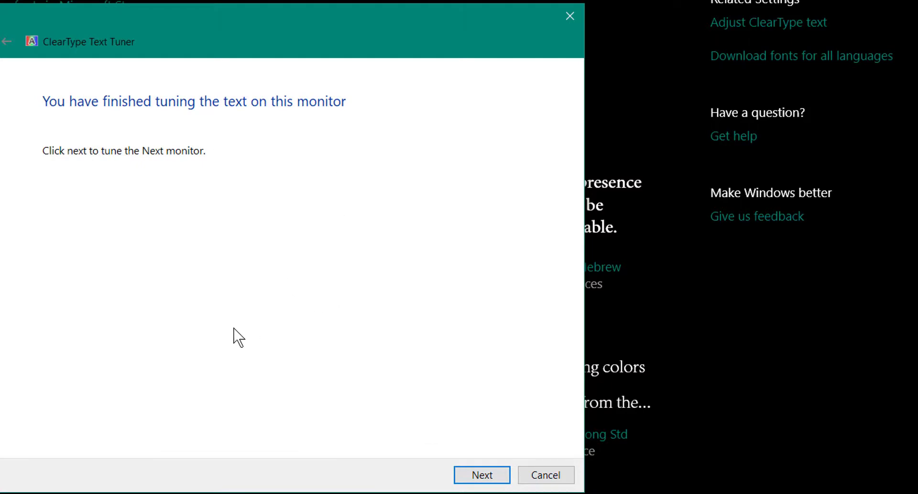
# Step: Tune the second monitor by accepting the preselected text samples and finish the ClearType Text Tuner
pyautogui.press('Return')
pyautogui.press('Return')
pyautogui.press('Return')
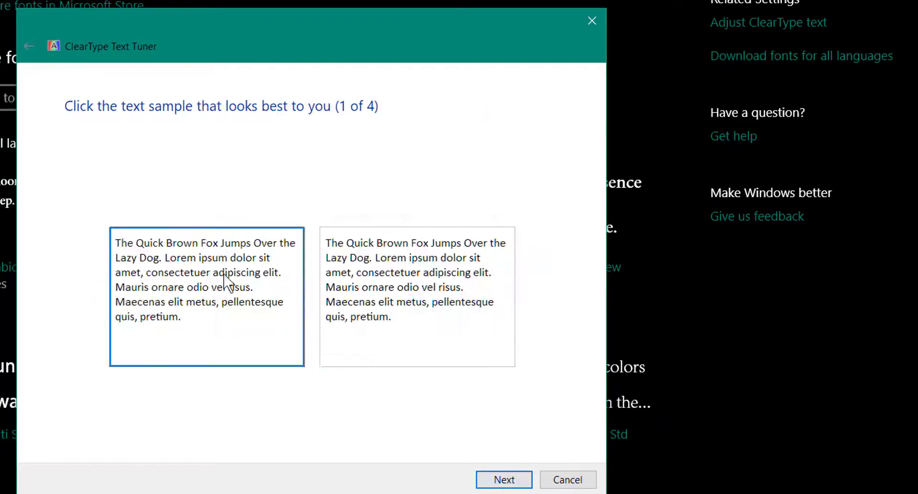
pyautogui.click(505, 479)
pyautogui.click(502, 479)
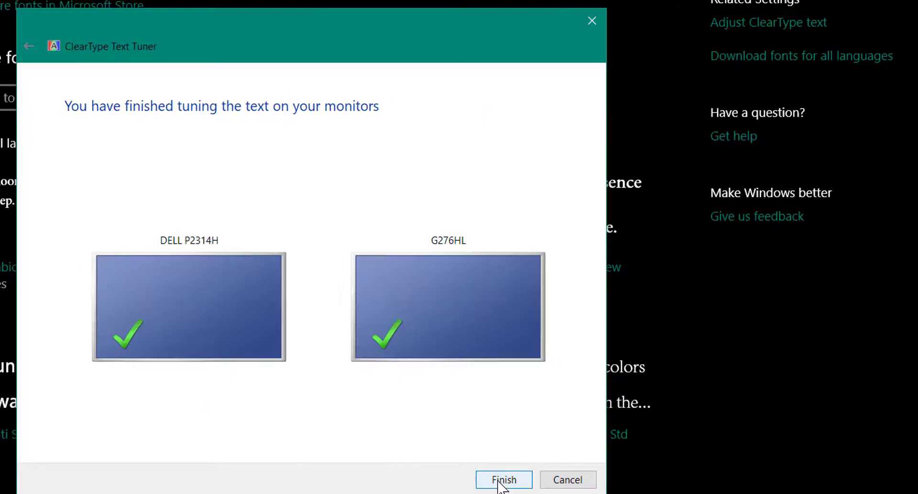
pyautogui.click(498, 480)
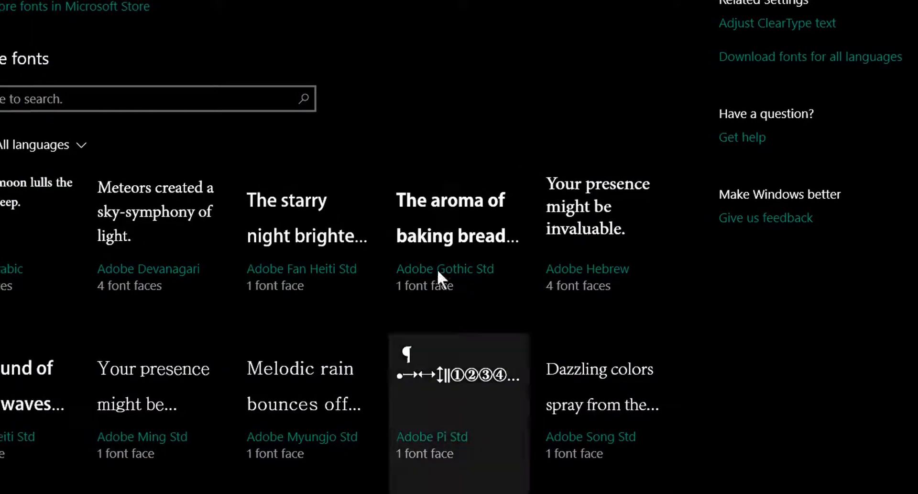
# Step: Return from the Fonts page to the Windows Settings home and open the Narrator settings under Ease of Access
pyautogui.hotkey('alt', 'F4')
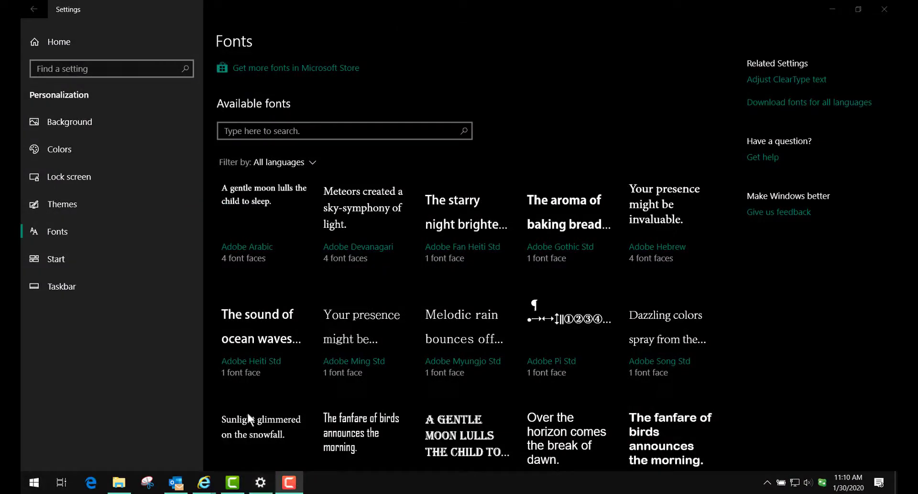
pyautogui.click(261, 484)
pyautogui.click(59, 45)
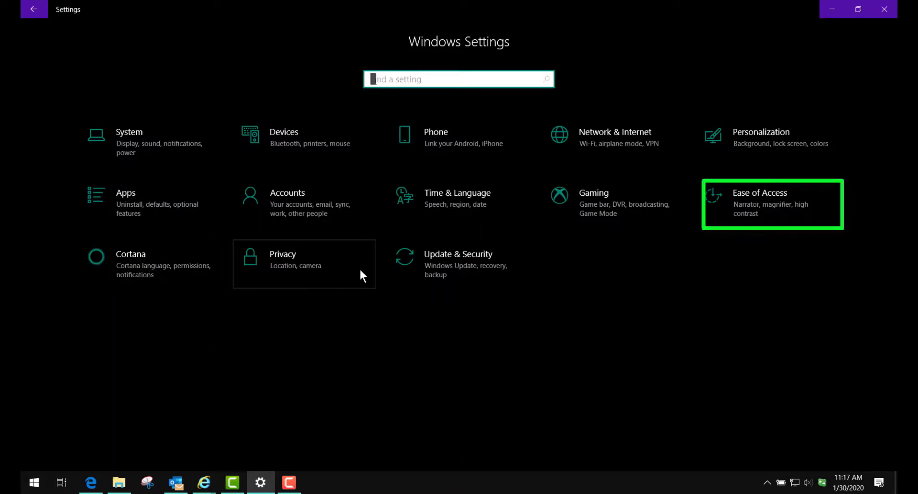
pyautogui.click(739, 198)
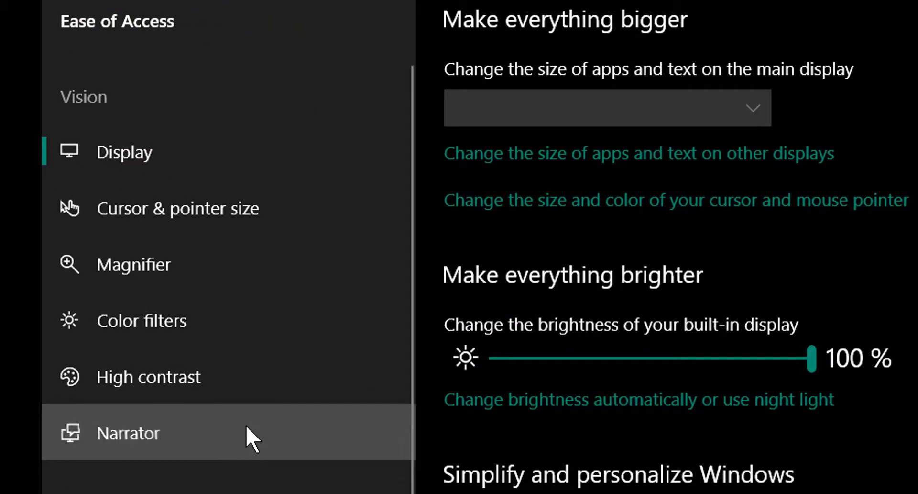
pyautogui.click(252, 437)
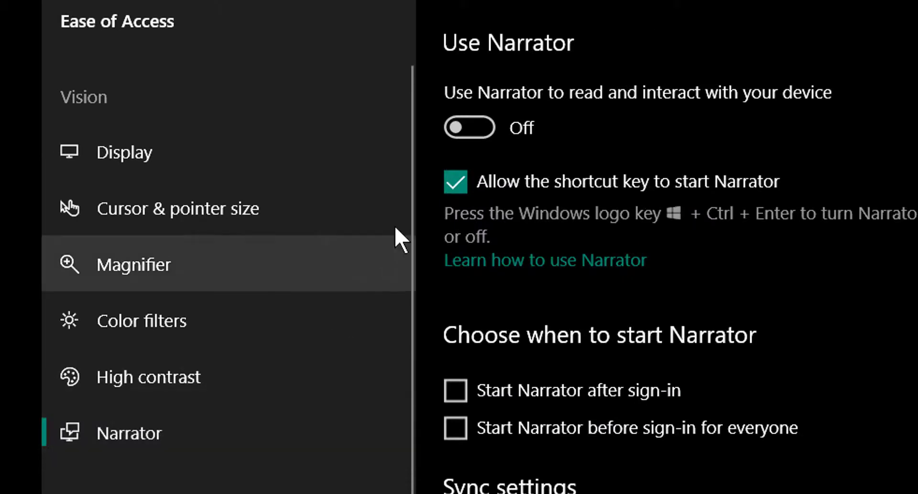